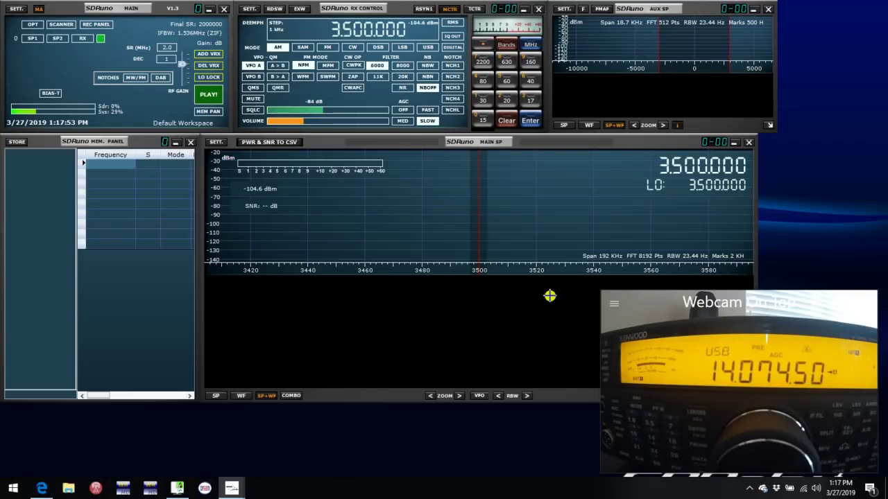
# - Start live reception with PLAY! and mute the receiver audio
pyautogui.click(206, 97)
pyautogui.click(252, 99)
# - Enable RSYN1 rig sync and tune to the 40 m band at 7.150000 LSB
pyautogui.click(421, 9)
pyautogui.click(530, 81)
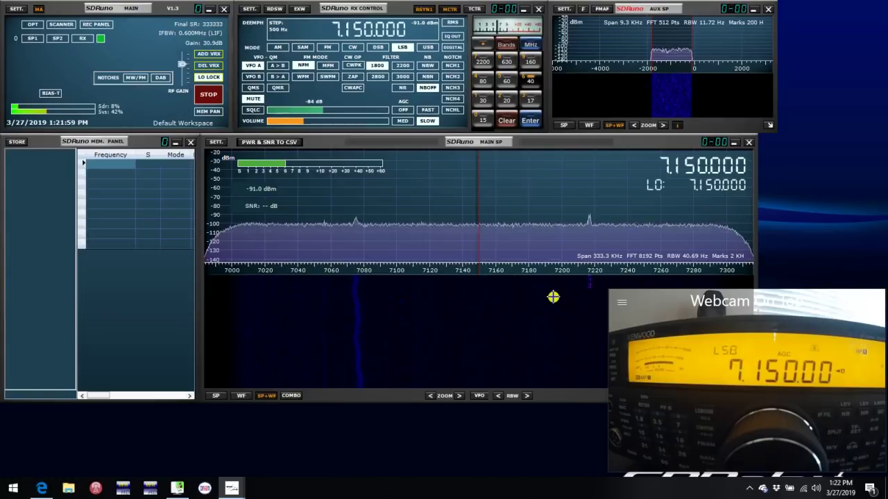
# - Launch Ham Radio Deluxe from the Start menu's SDR Software group
pyautogui.click(11, 488)
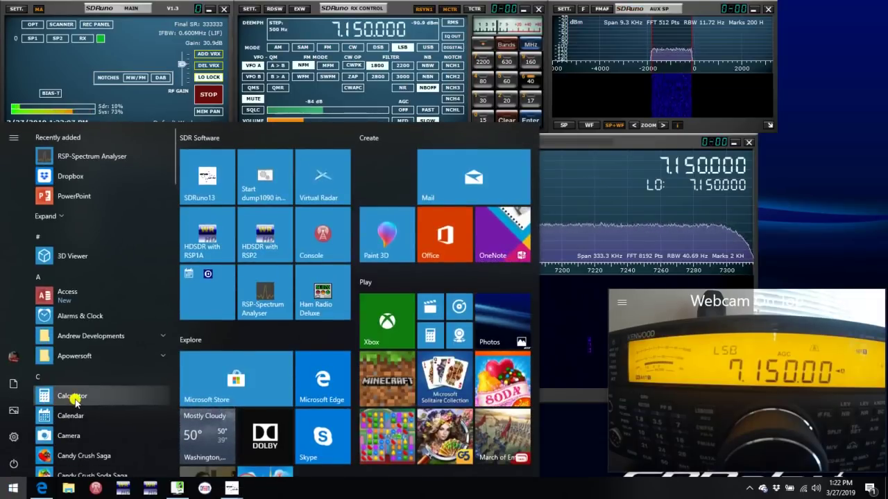
pyautogui.click(311, 297)
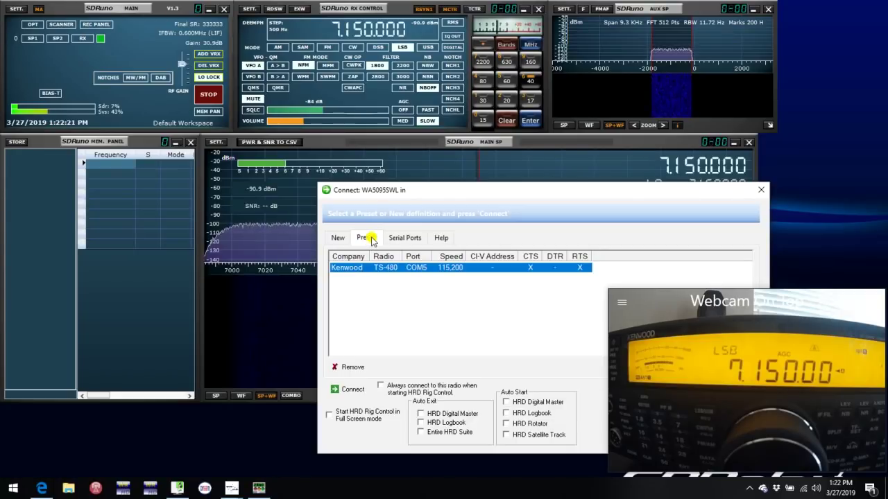
# - Attempt the HRD connection to the TS-480 on COM5 and dismiss the access-denied error
pyautogui.click(349, 390)
pyautogui.click(643, 247)
# - Open Device Manager from the Start context menu and expand Ports (COM & LPT)
pyautogui.rightClick(13, 488)
pyautogui.click(53, 253)
pyautogui.click(63, 274)
# - Set SDRuno's CAT emulation to COM6 with Enable & Connect ticked
pyautogui.click(466, 32)
pyautogui.click(369, 7)
pyautogui.click(250, 11)
pyautogui.click(402, 21)
pyautogui.click(376, 57)
pyautogui.scroll(-2, 376, 104)
pyautogui.scroll(2, 376, 104)
pyautogui.click(334, 75)
pyautogui.click(320, 109)
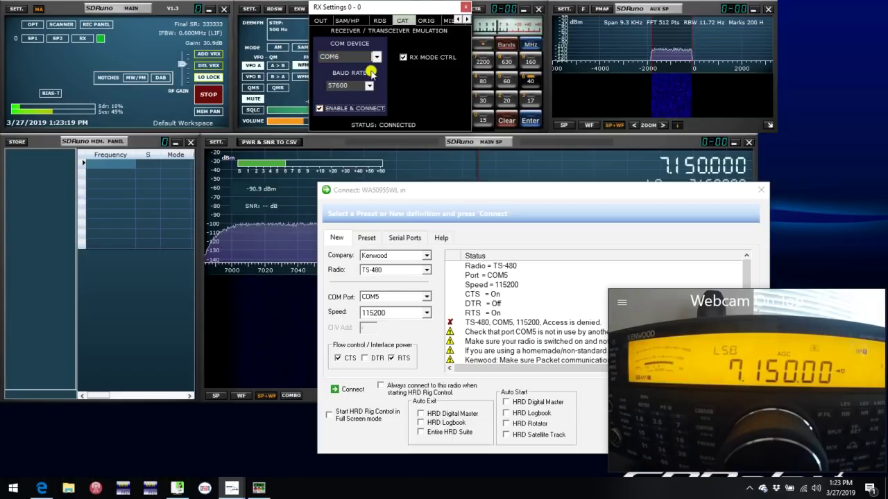
pyautogui.click(465, 7)
# - Retry the HRD TS-480 preset connection and dismiss the access-denied error again
pyautogui.click(366, 237)
pyautogui.click(343, 391)
pyautogui.click(646, 246)
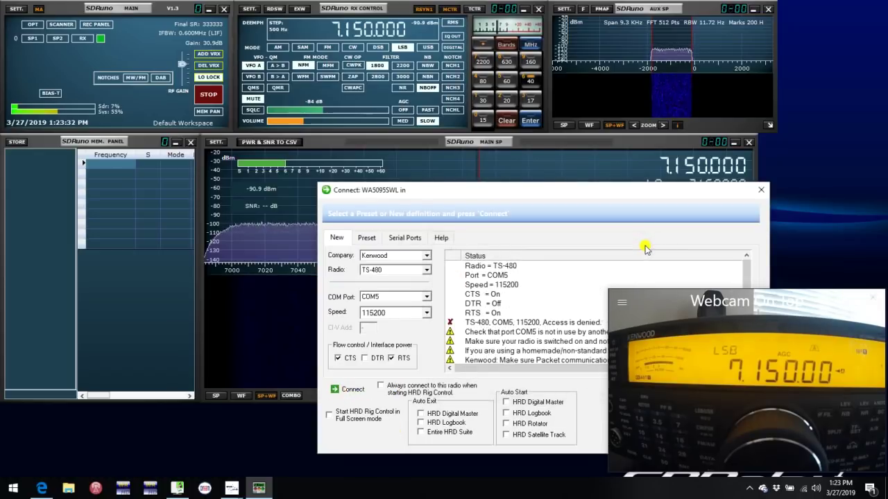
# - Close SDRuno to free the COM port and connect HRD using the TS-480 preset
pyautogui.click(224, 15)
pyautogui.click(366, 238)
pyautogui.click(348, 389)
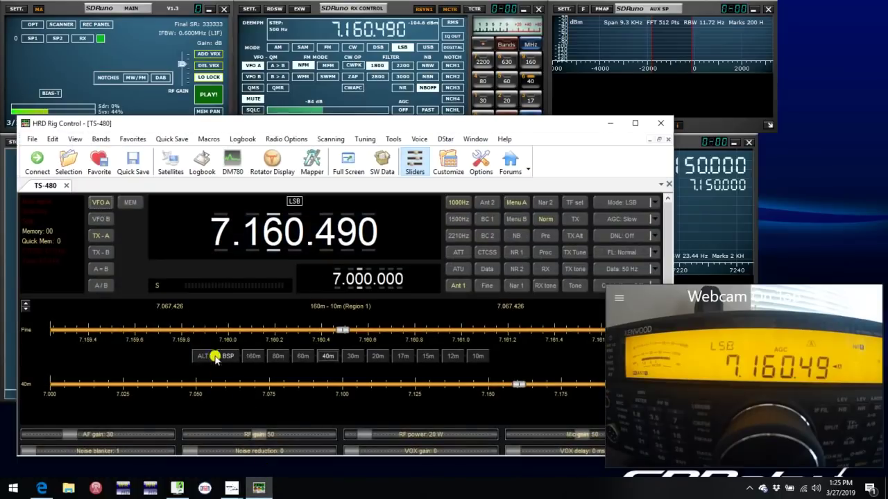
# - Launch DM780 from HRD Rig Control, then minimize the Rig Control window
pyautogui.click(237, 162)
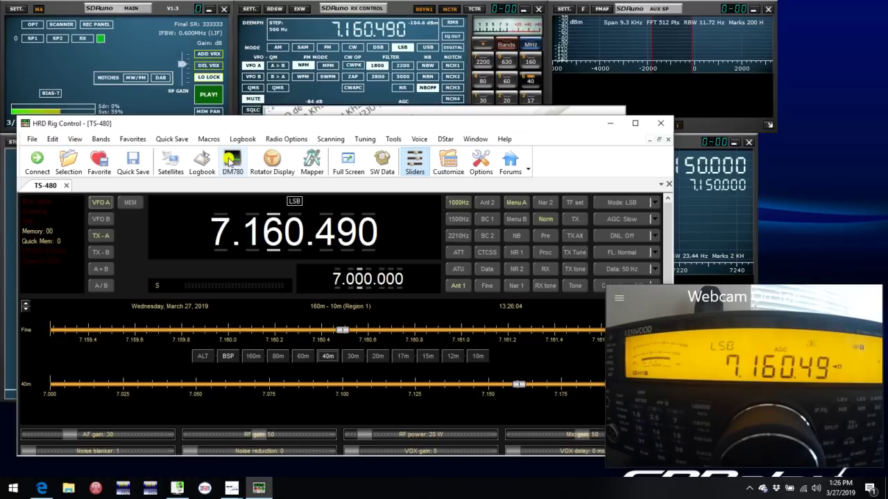
pyautogui.click(610, 124)
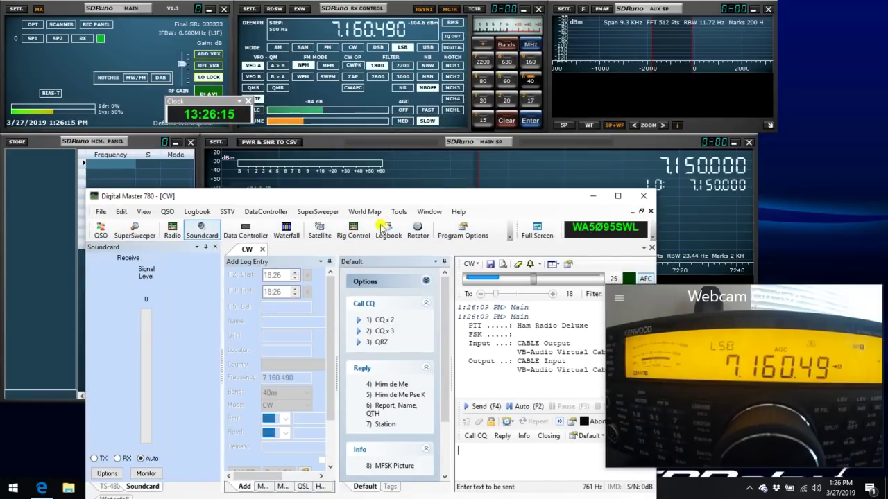
# - Close DM780's Clock window and shift the DM780 window slightly
pyautogui.click(247, 102)
pyautogui.moveTo(329, 200); pyautogui.dragTo(289, 138)
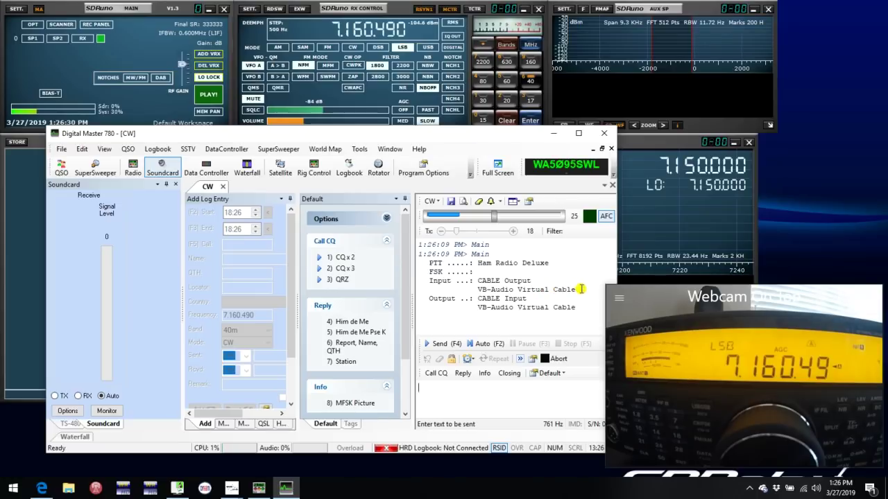
# - Set SDRuno's WME Output Device to CABLE Input (VB-Audio) on the OUT tab
pyautogui.click(342, 10)
pyautogui.click(250, 8)
pyautogui.click(344, 21)
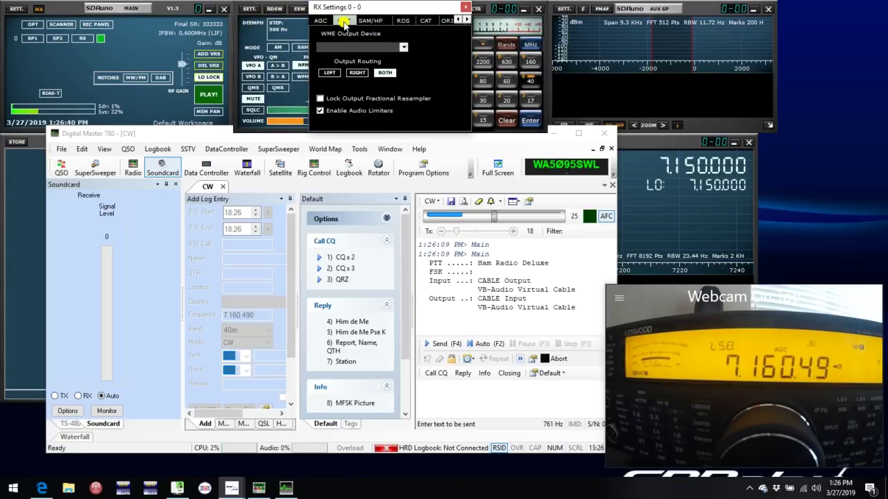
pyautogui.click(404, 48)
pyautogui.click(379, 78)
pyautogui.click(465, 8)
# - Start the receiver and tune it to 14.175.000 USB on the 20 m band, with DM780 showing the same frequency
pyautogui.click(211, 98)
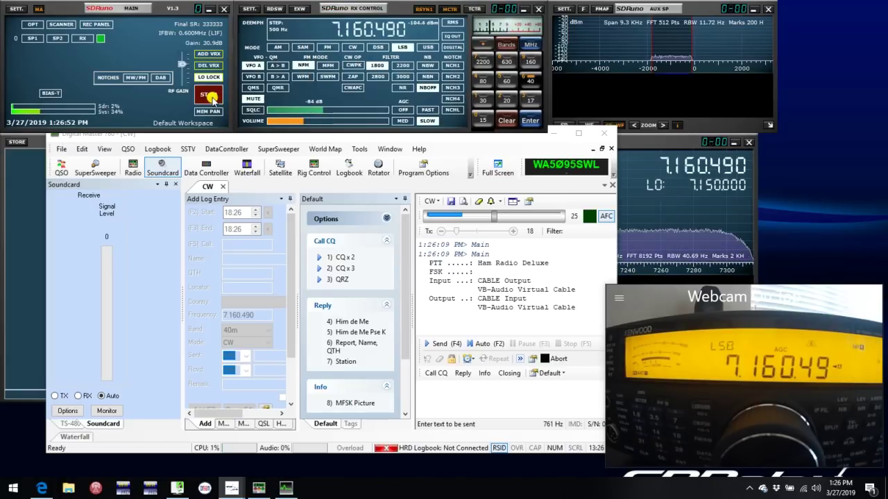
pyautogui.moveTo(289, 144); pyautogui.dragTo(329, 312)
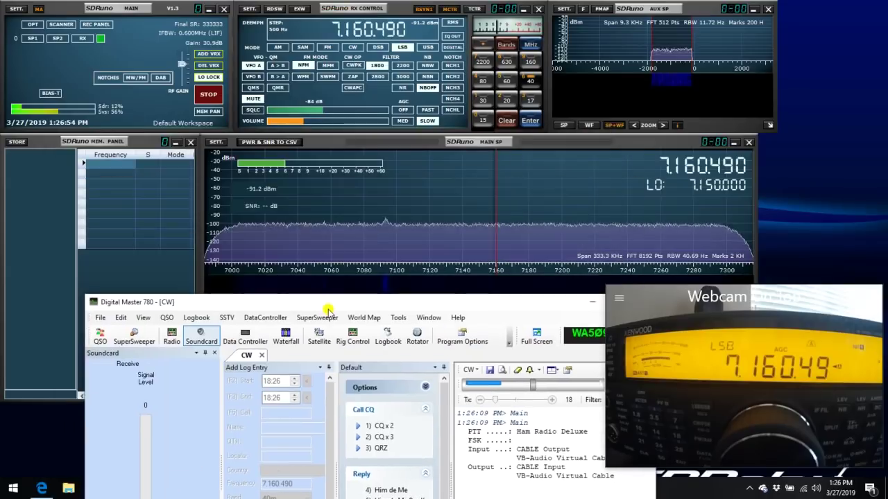
pyautogui.click(507, 101)
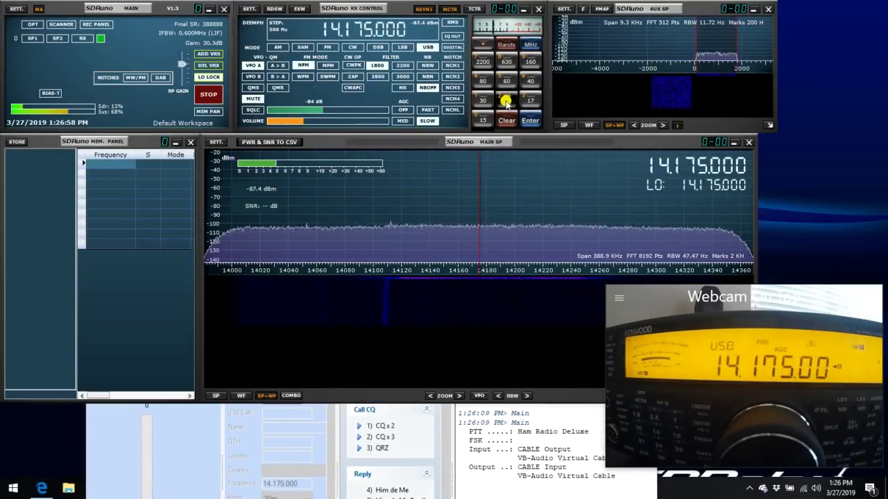
pyautogui.click(300, 492)
pyautogui.moveTo(388, 304); pyautogui.dragTo(382, 48)
# - Minimize DM780 and check that CABLE Input is chosen in the RX Settings WME output device list
pyautogui.click(570, 48)
pyautogui.click(249, 9)
pyautogui.click(402, 46)
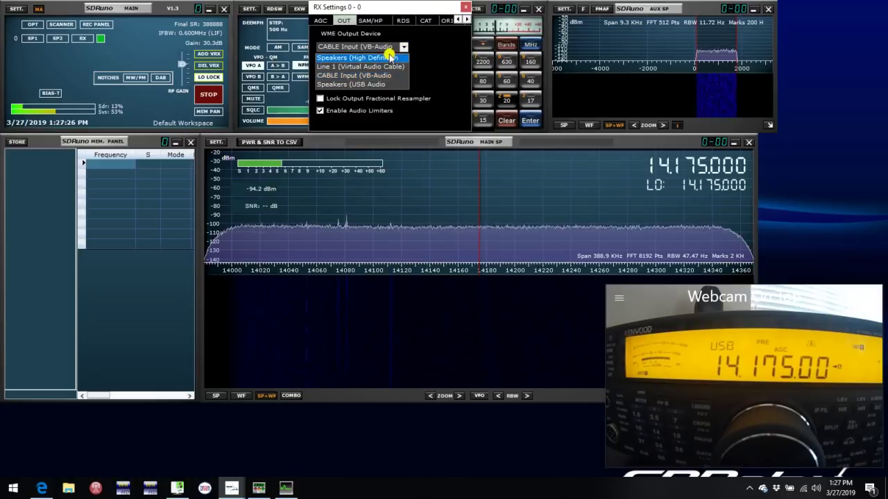